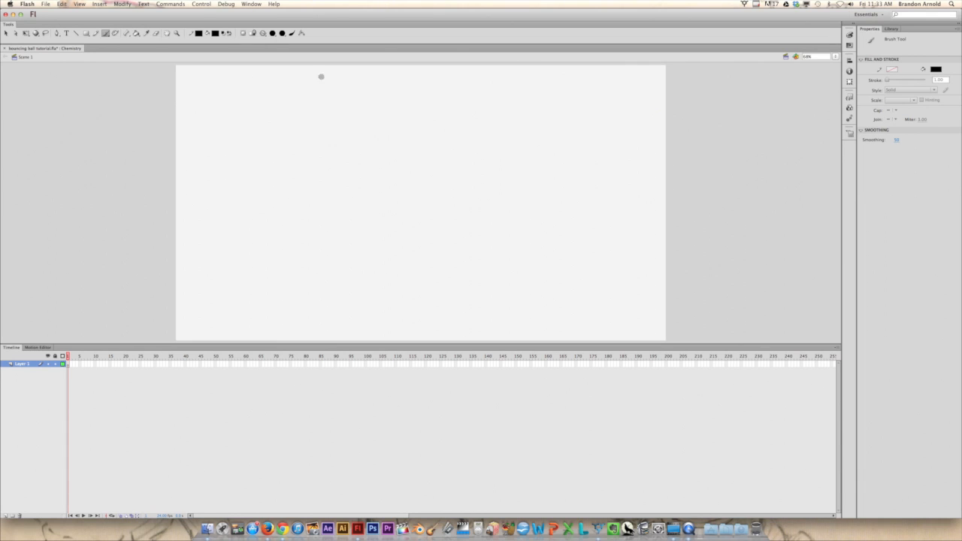
- Set the Brush tool to the third-smallest brush size
click(282, 33)
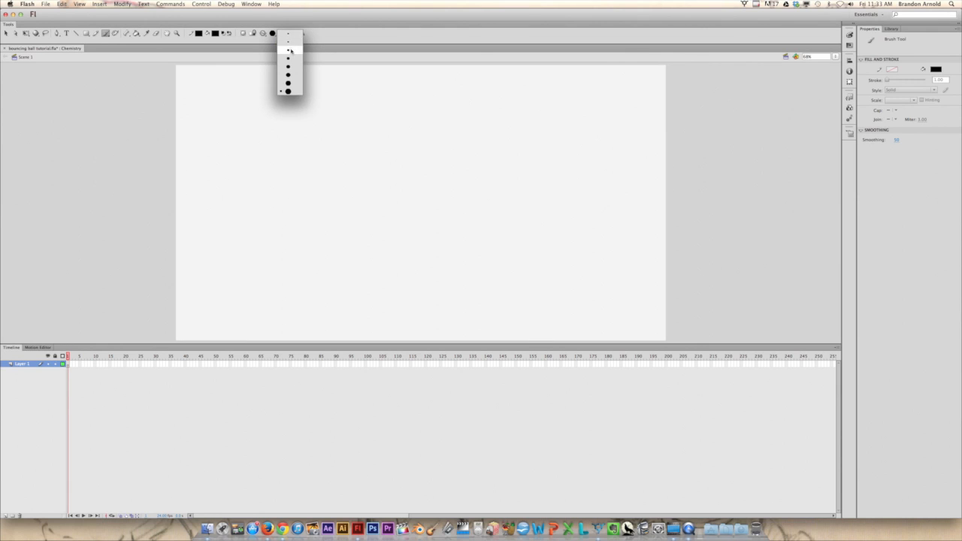
click(290, 50)
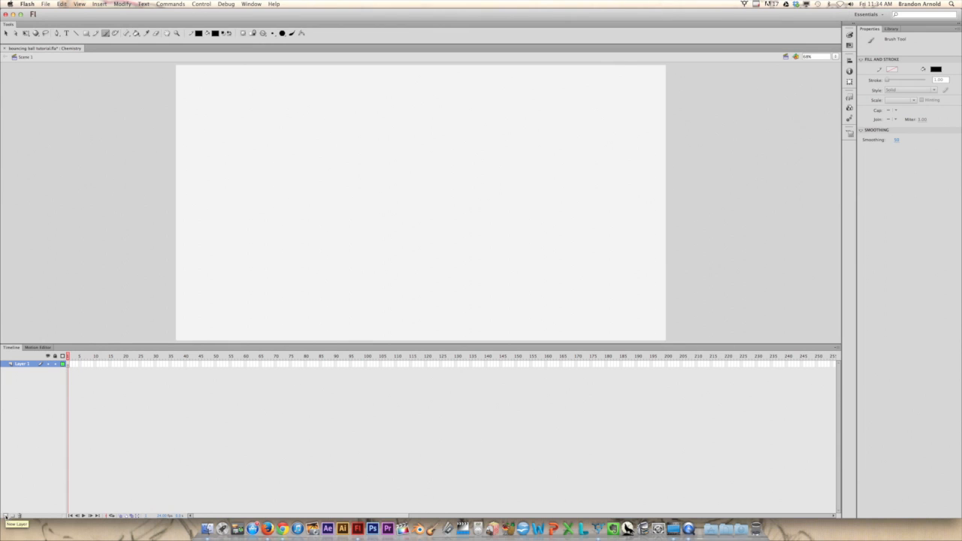
- Add a new layer above Layer 1 and rename it "Ball"
click(6, 517)
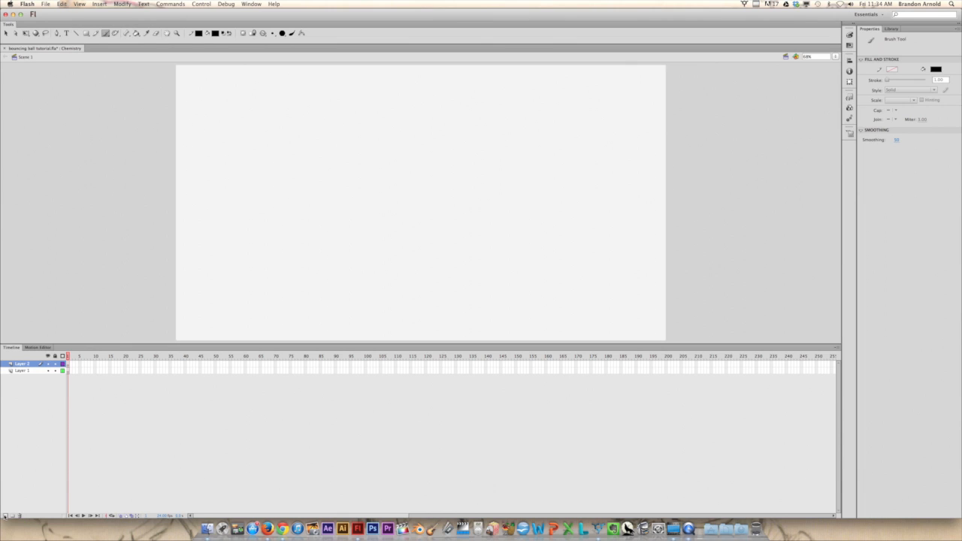
click(28, 364)
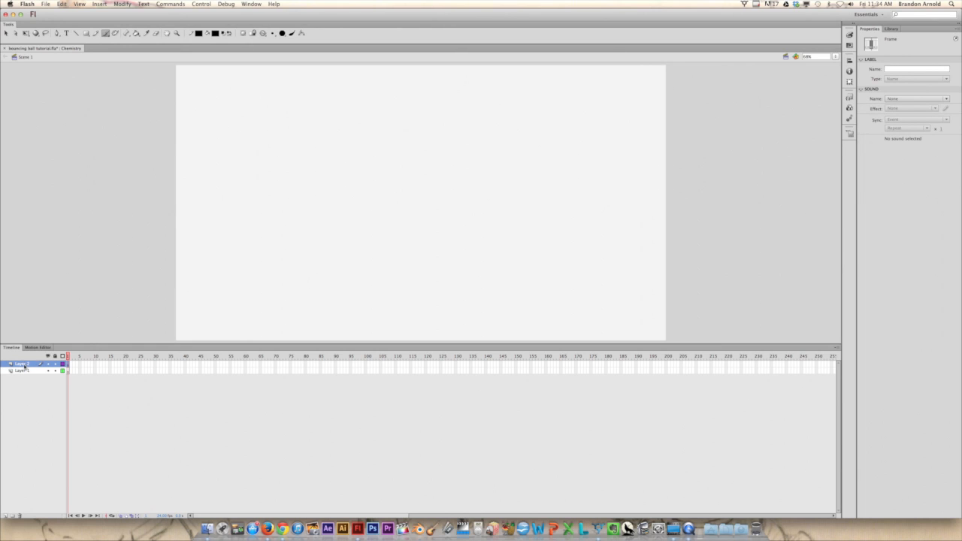
double_click(25, 365)
text(Ball)
key(Return)
- Rename Layer 1 as "ground"
click(23, 371)
double_click(22, 371)
text(ground)
key(Return)
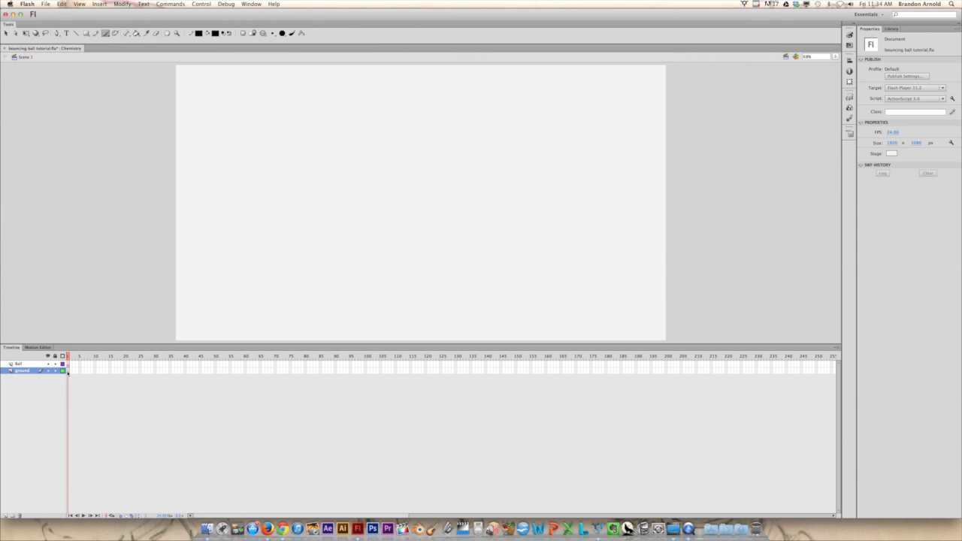
- On the ground layer, brush a roughly horizontal line across the lower part of the stage, extending past both side edges
click(35, 371)
click(34, 364)
click(32, 370)
click(33, 364)
click(32, 371)
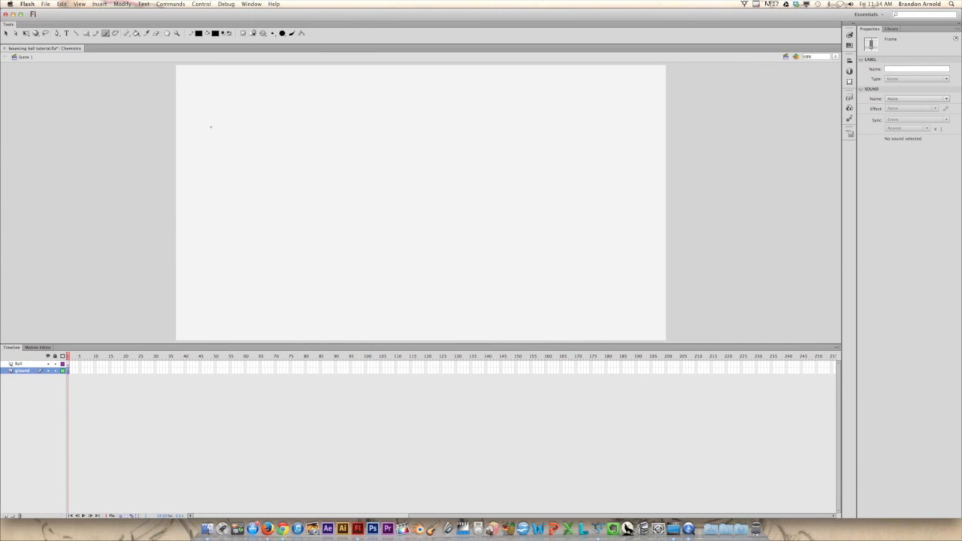
click(106, 34)
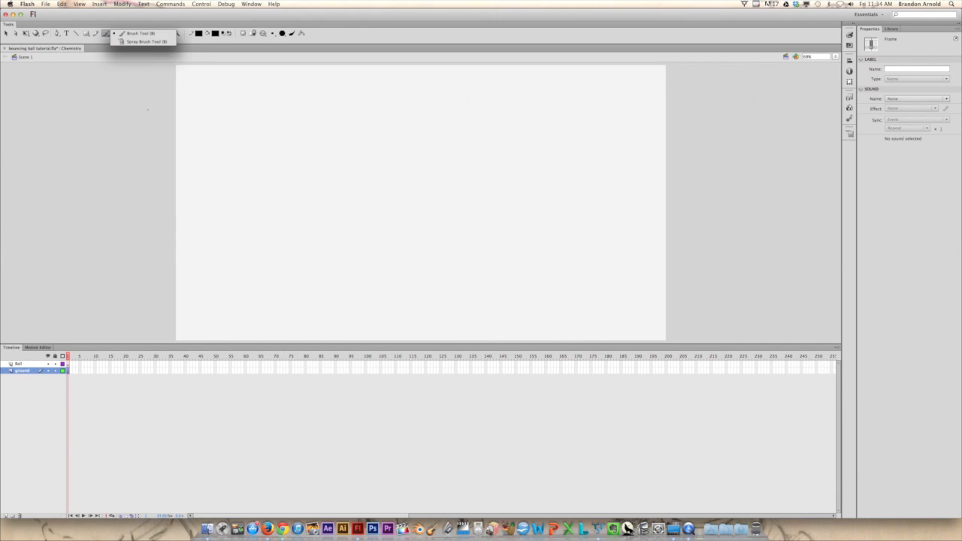
click(139, 33)
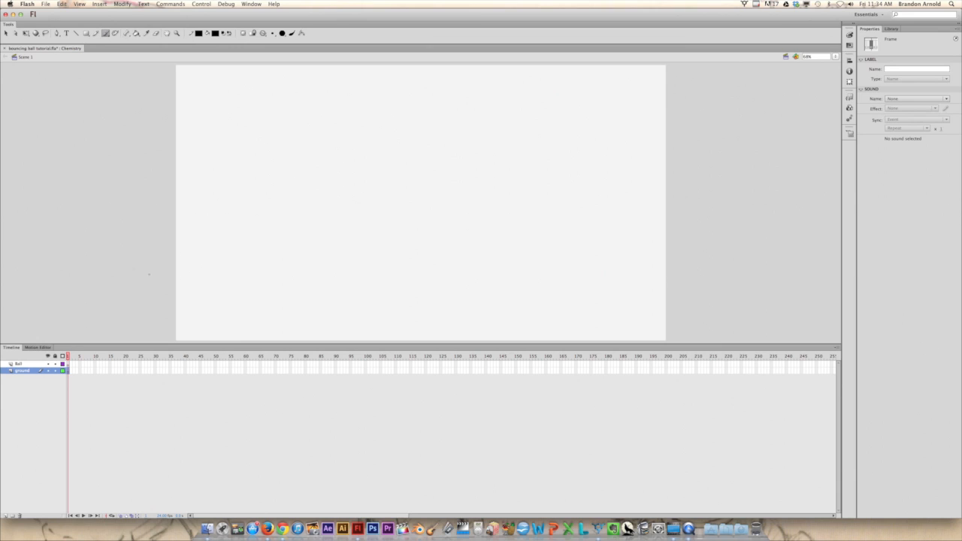
drag(151, 284, 753, 275)
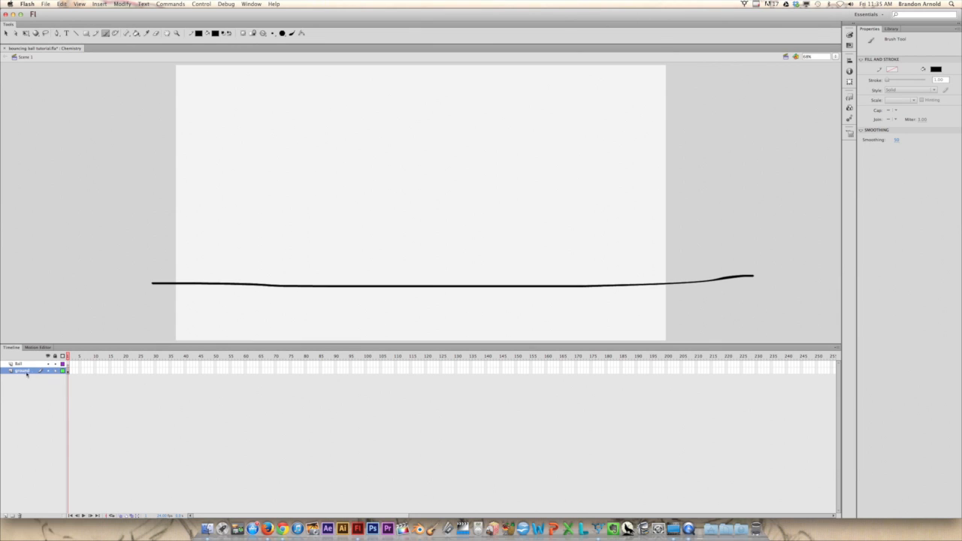
- Lock the ground layer and try to erase the middle of the ground line to test the lock
click(55, 370)
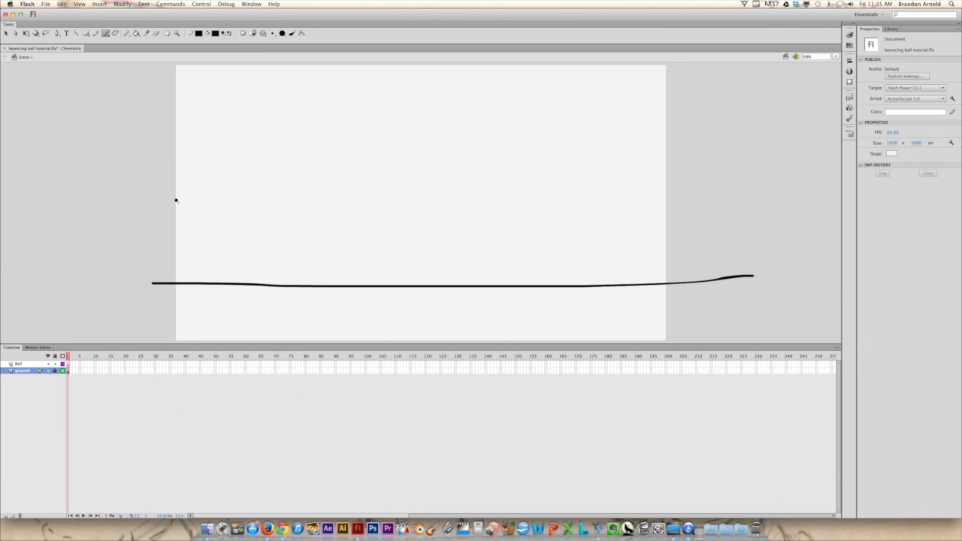
click(155, 33)
drag(369, 268, 421, 304)
drag(365, 270, 436, 308)
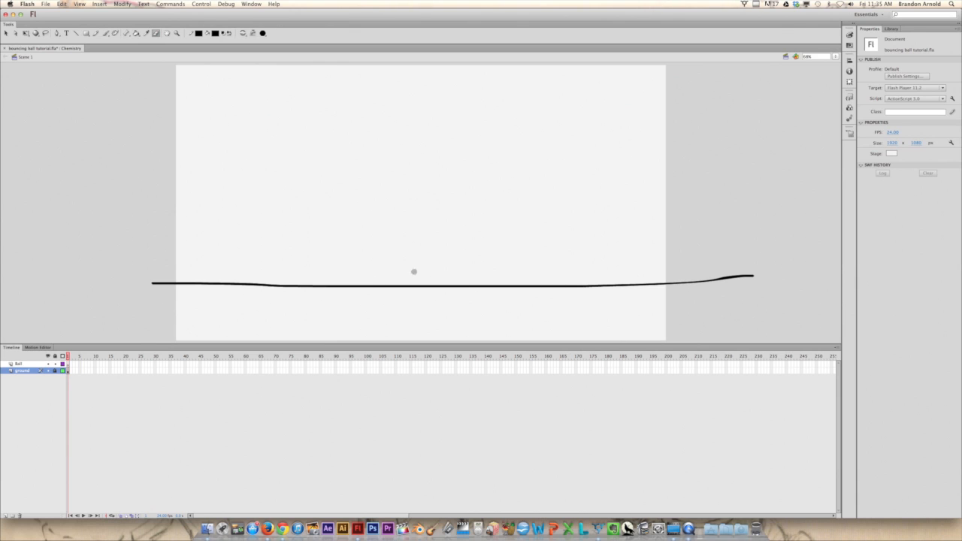
- On the Ball layer, draw a small round ball near the upper centre of the stage with the second-smallest brush size
click(26, 364)
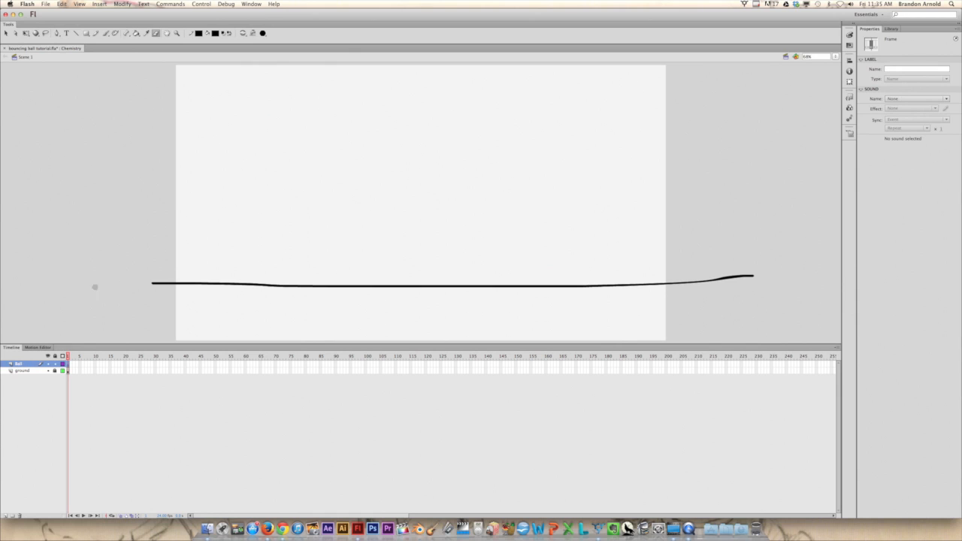
click(106, 34)
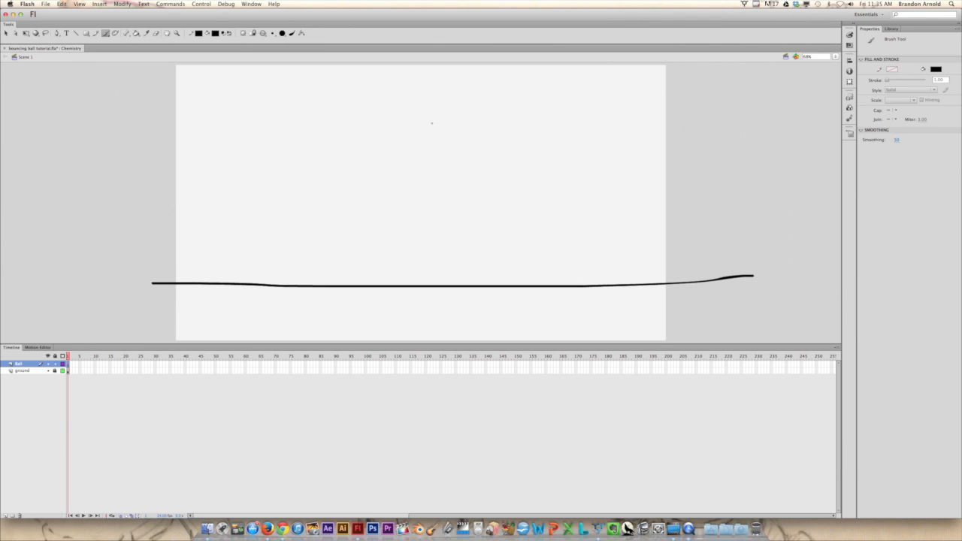
click(273, 33)
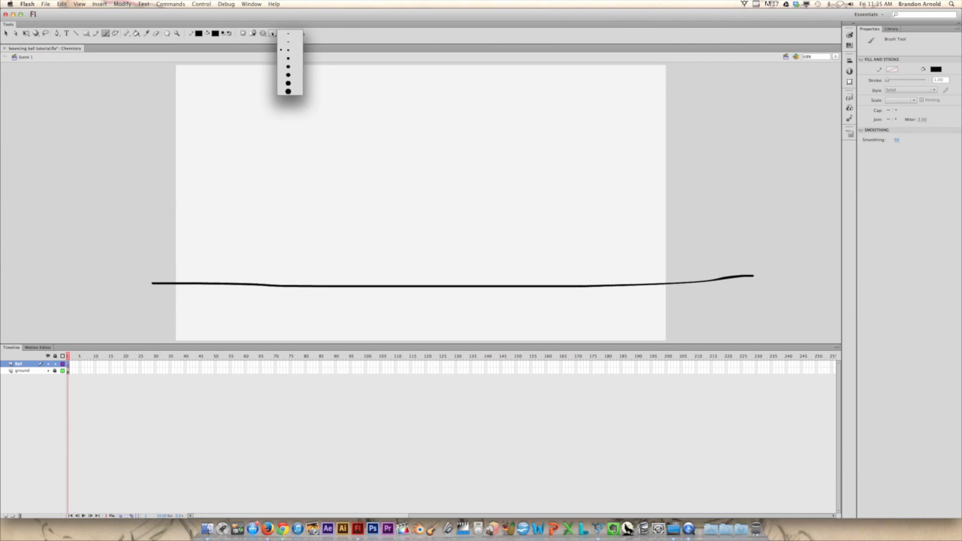
click(286, 41)
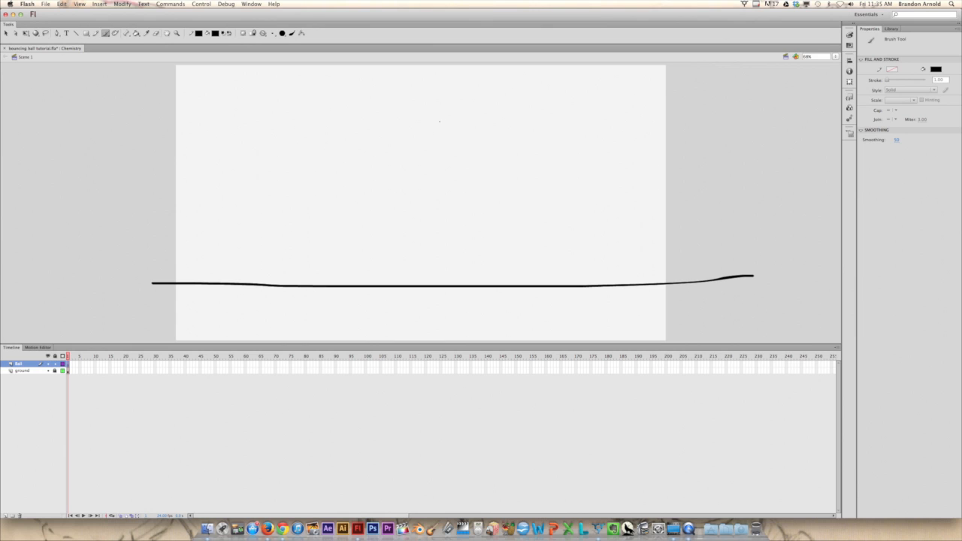
mouse_move(419, 109)
mouse_down()
mouse_move(401, 120)
mouse_move(429, 113)
mouse_move(413, 132)
mouse_up()
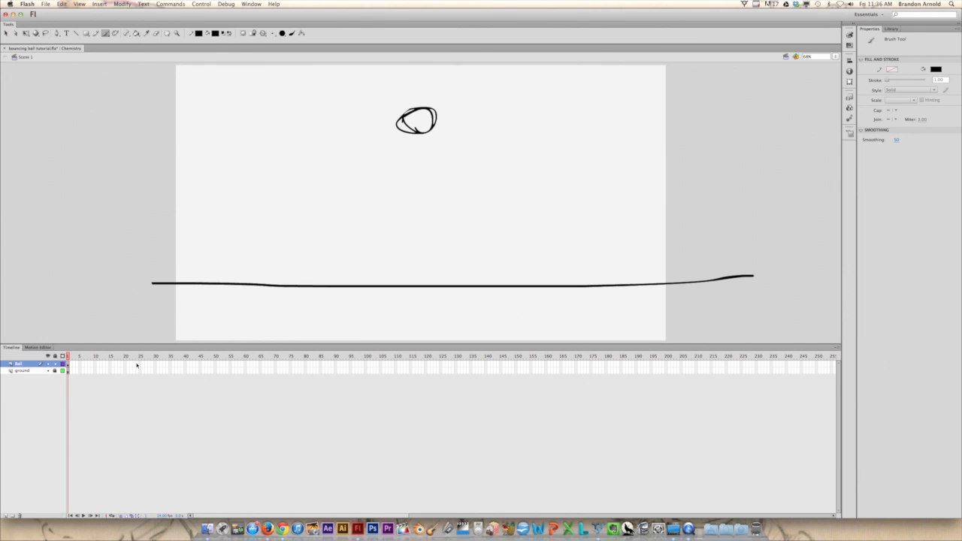
- Insert a keyframe at frame 24 of the Ball layer
click(137, 365)
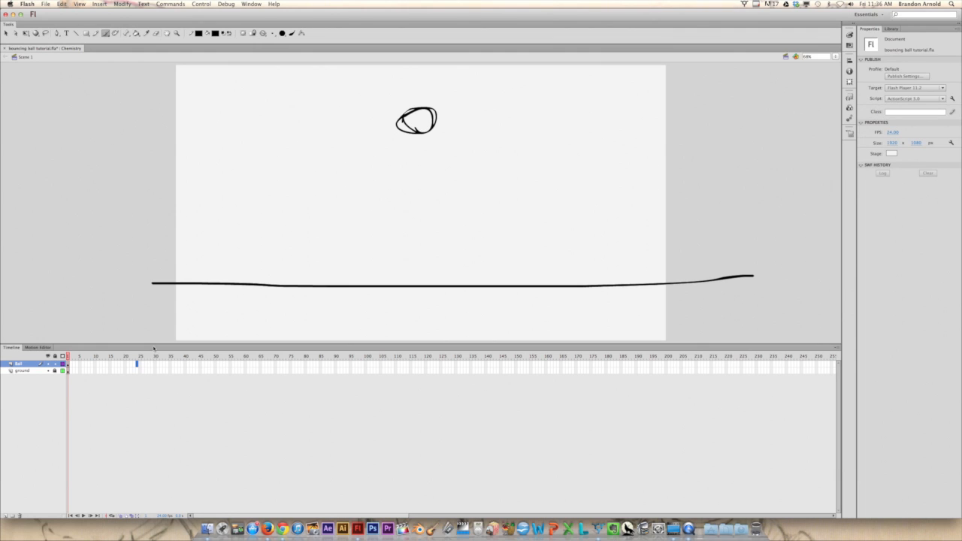
click(100, 3)
mouse_move(125, 3)
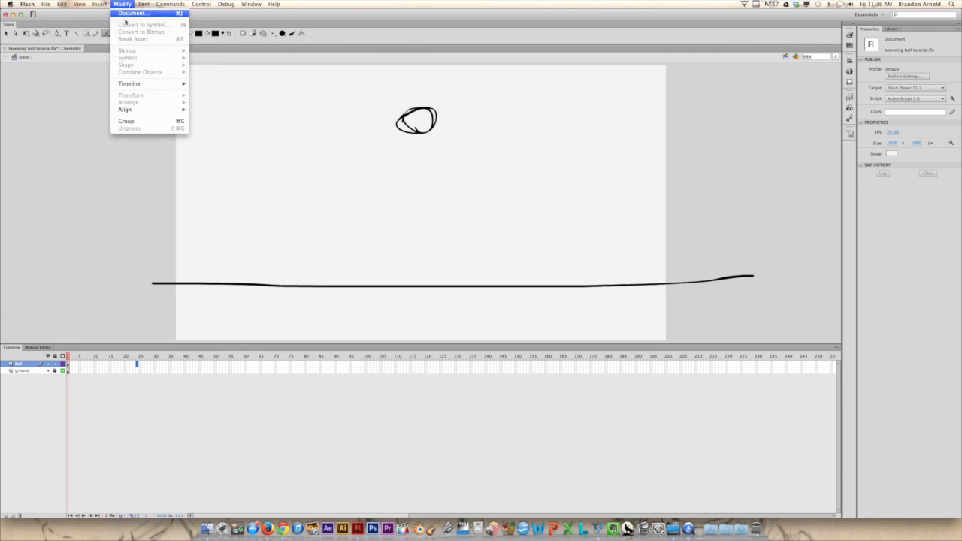
mouse_move(131, 84)
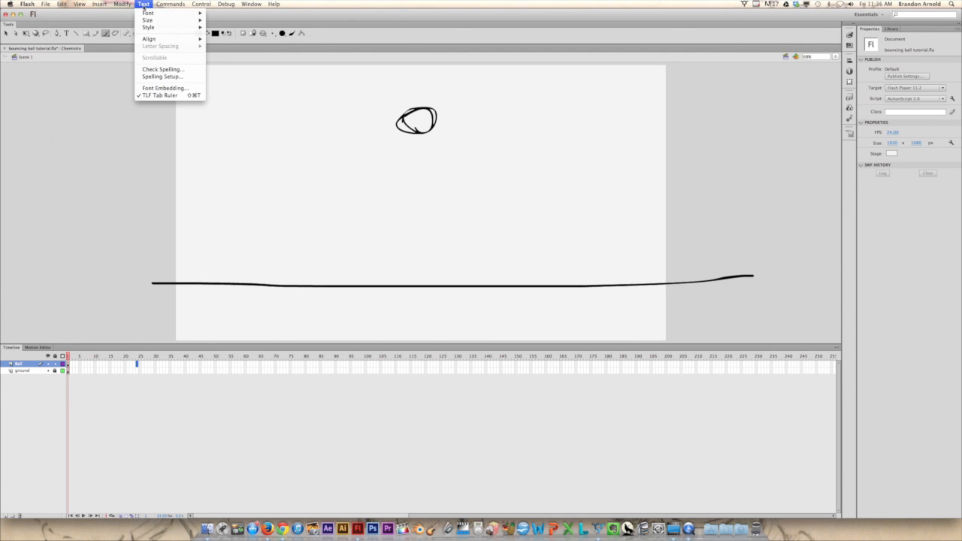
mouse_move(108, 51)
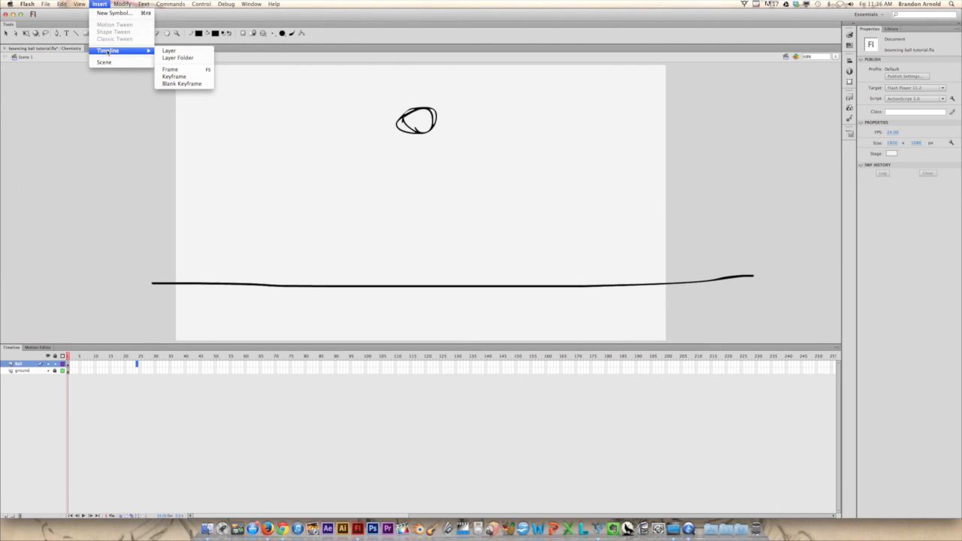
click(182, 79)
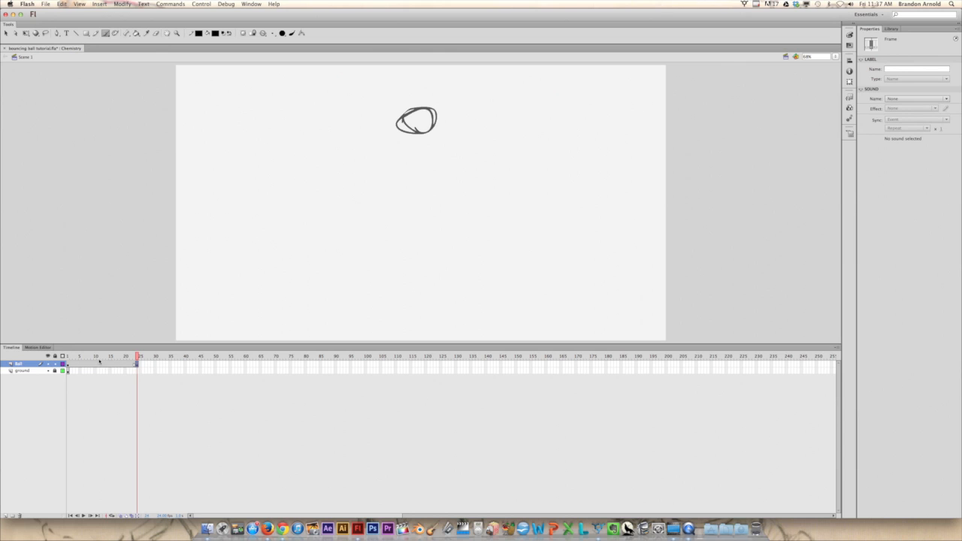
- Compare the Ball layer's keyframes at frames 1 and 24, and clear the copied ball drawing from frame 24
click(136, 365)
click(69, 367)
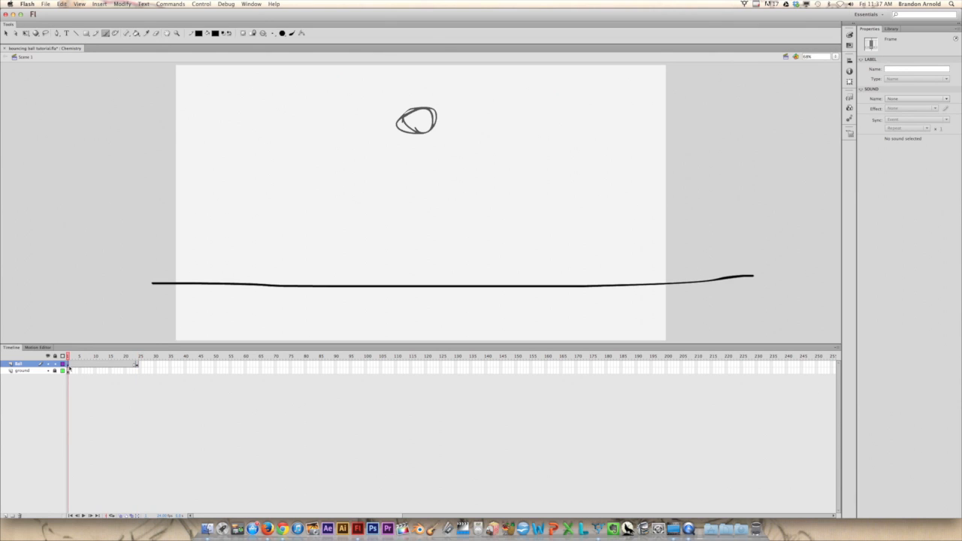
click(136, 365)
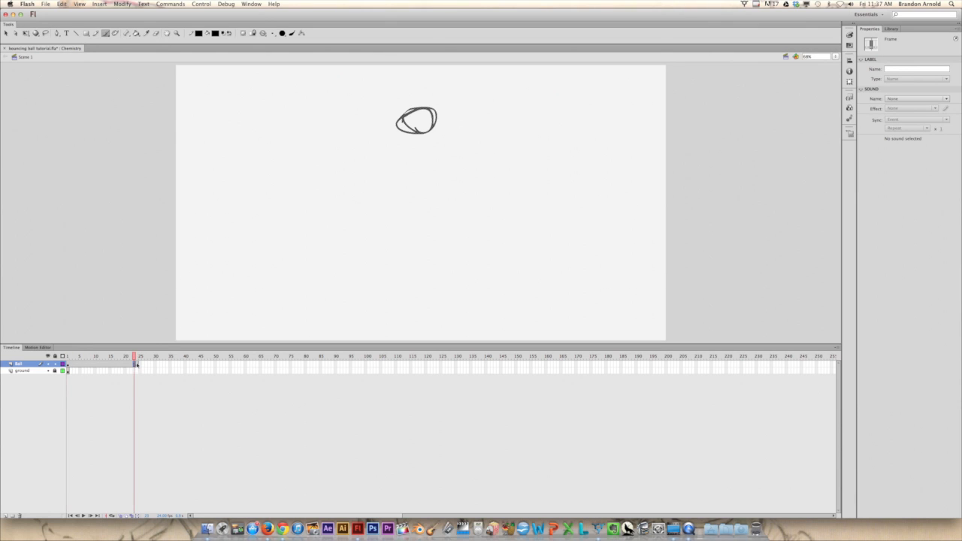
click(137, 365)
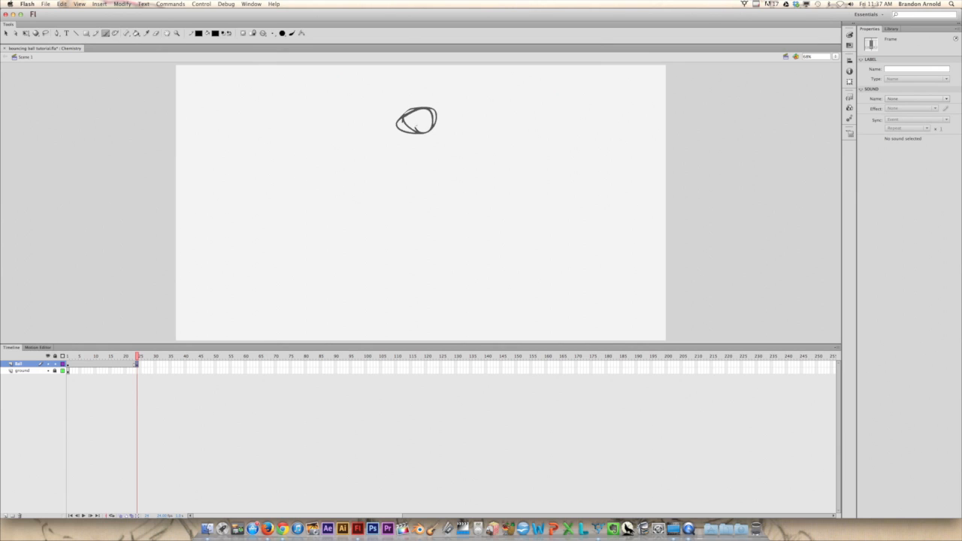
key(ctrl+z)
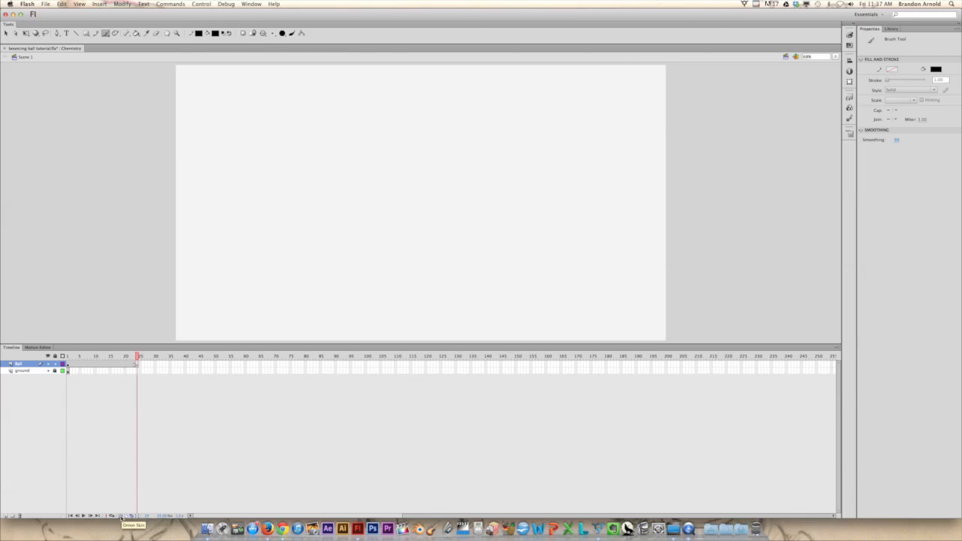
- Turn on Onion Skin and shorten its range to one frame before the current frame
click(122, 517)
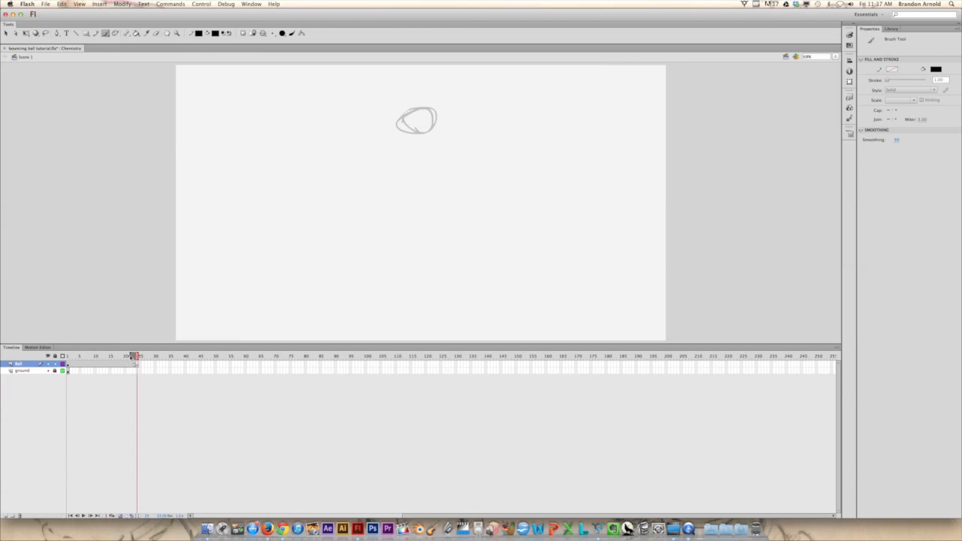
click(131, 356)
mouse_move(125, 357)
mouse_down()
mouse_move(91, 356)
mouse_move(129, 357)
mouse_up()
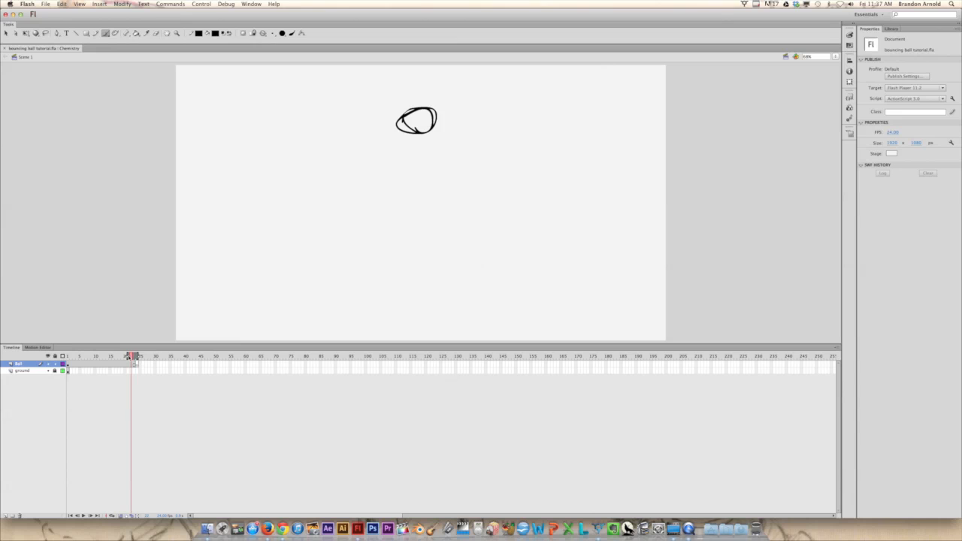
- At frame 24 of the Ball layer, brush a new ball over the onion-skinned outline of the first drawing
click(137, 364)
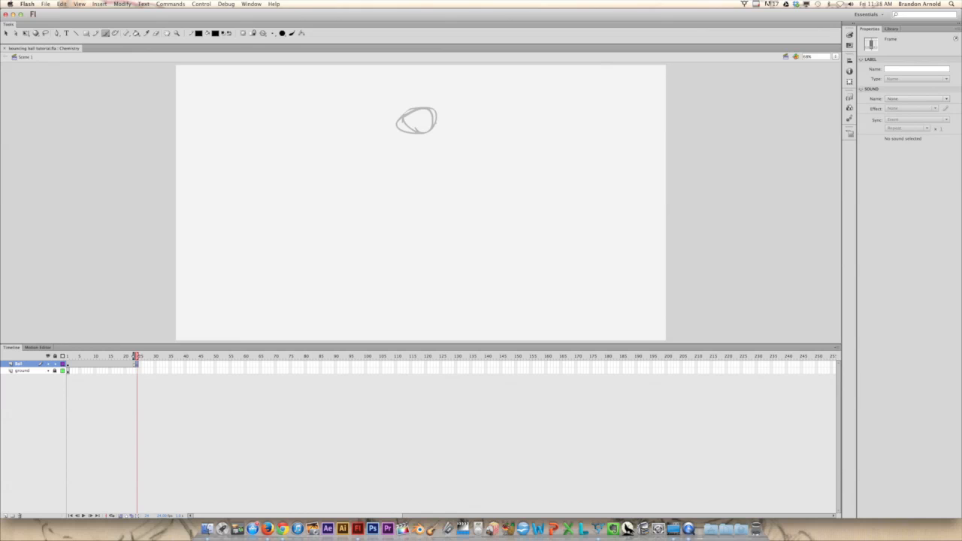
key(b)
mouse_move(434, 121)
mouse_down()
mouse_move(423, 132)
mouse_move(406, 109)
mouse_move(436, 124)
mouse_up()
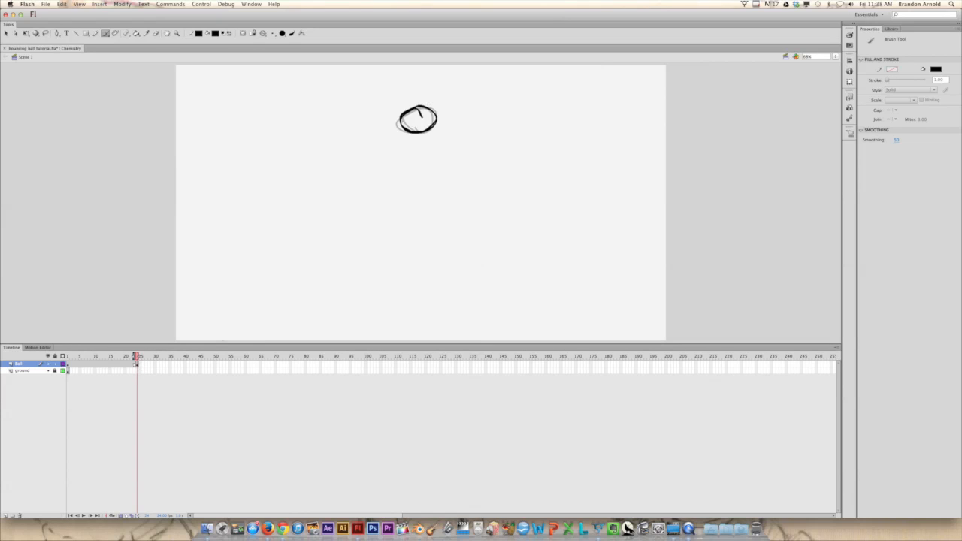
- Compare frames 1 and 24, and extend the ground line through frame 24 by inserting a frame on the ground layer
click(68, 356)
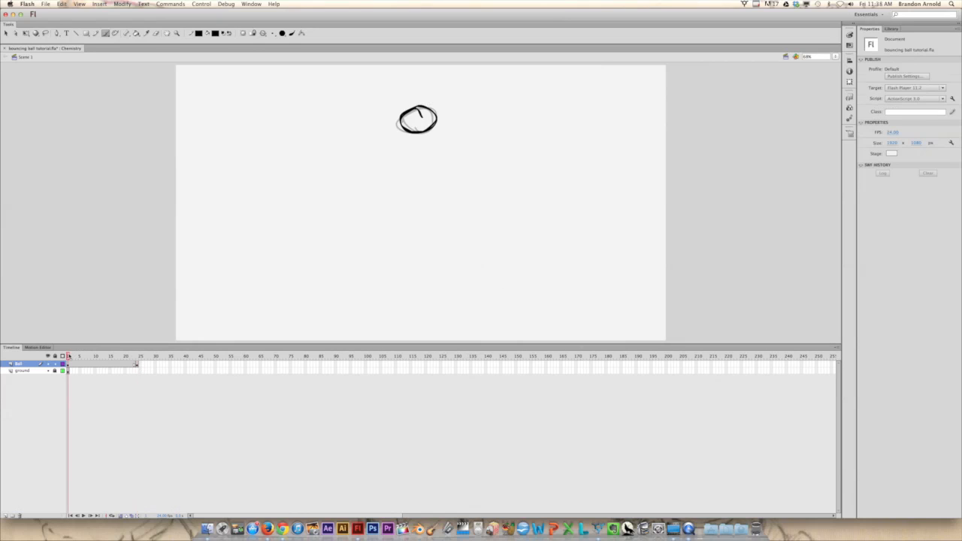
click(137, 358)
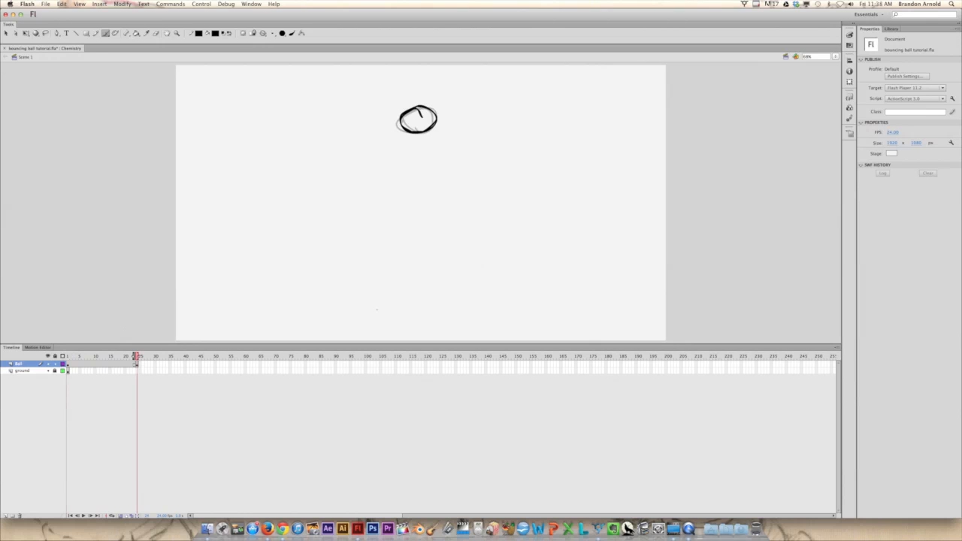
drag(68, 356, 74, 356)
click(69, 357)
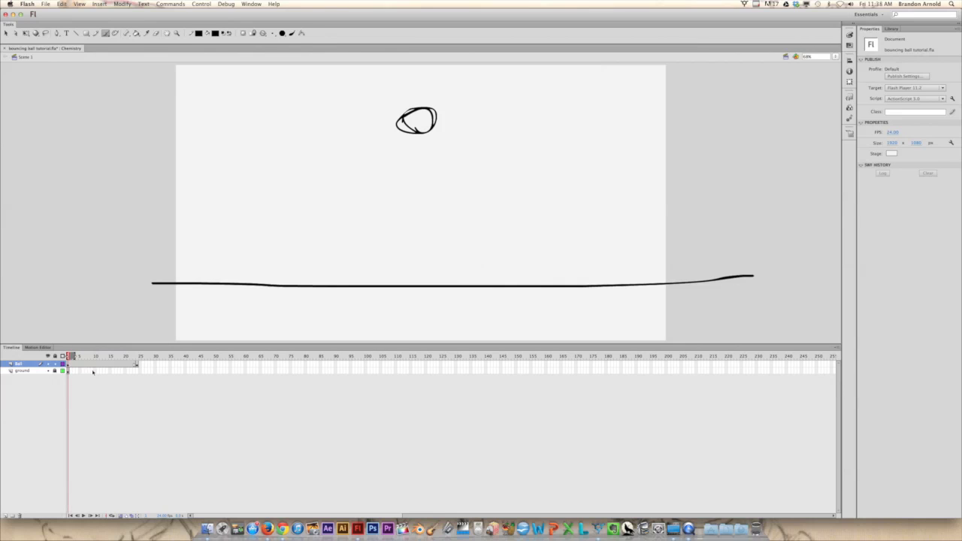
click(137, 372)
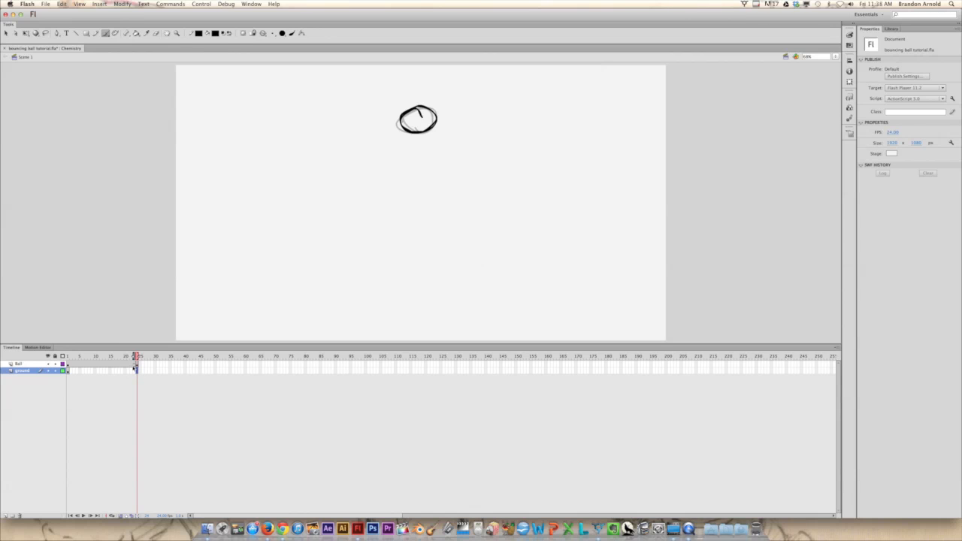
right_click(138, 371)
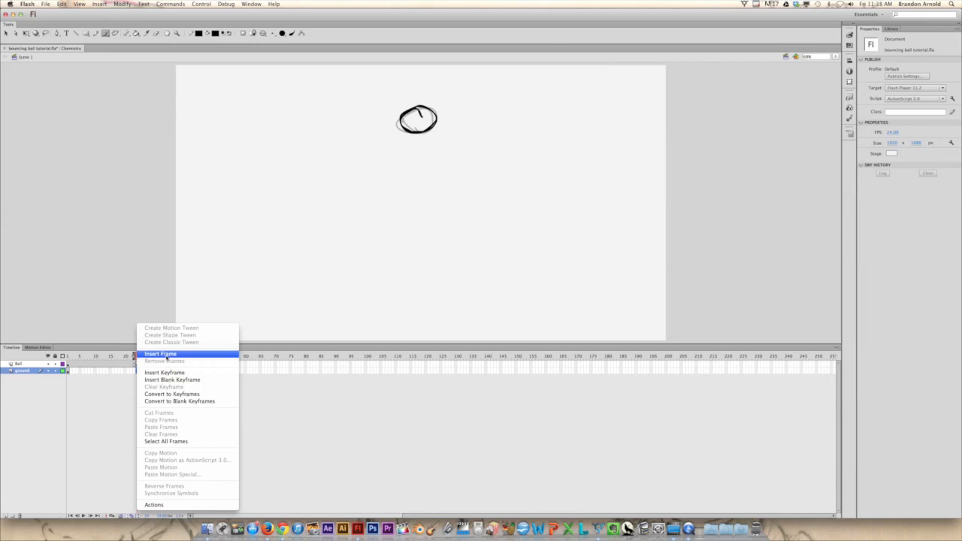
click(158, 354)
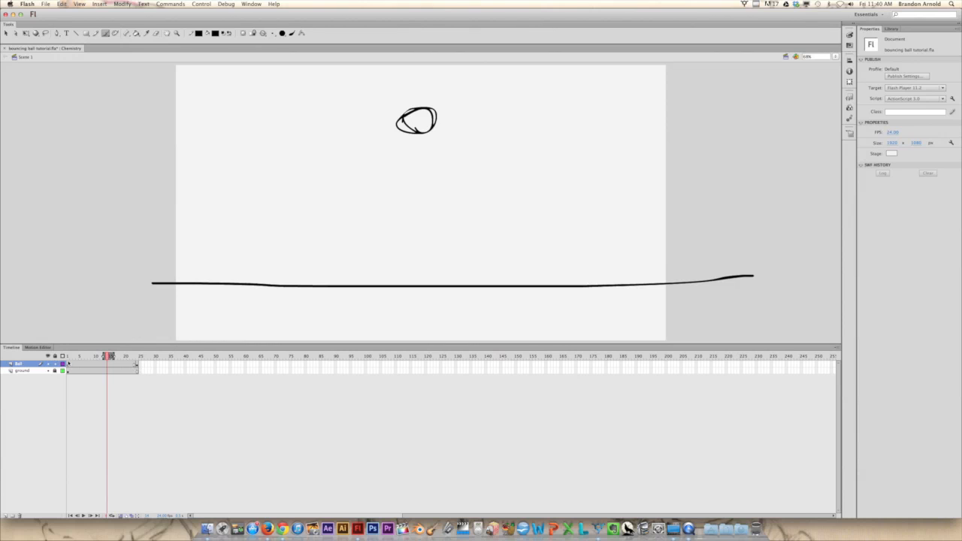
- Move to frame 13, the midpoint of the animation, and insert a blank keyframe there on the Ball layer
click(136, 361)
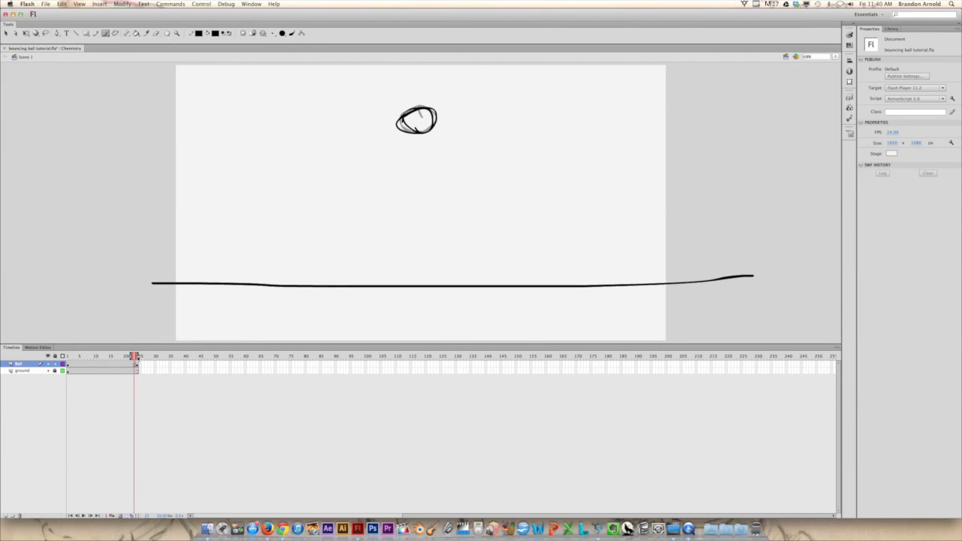
click(106, 357)
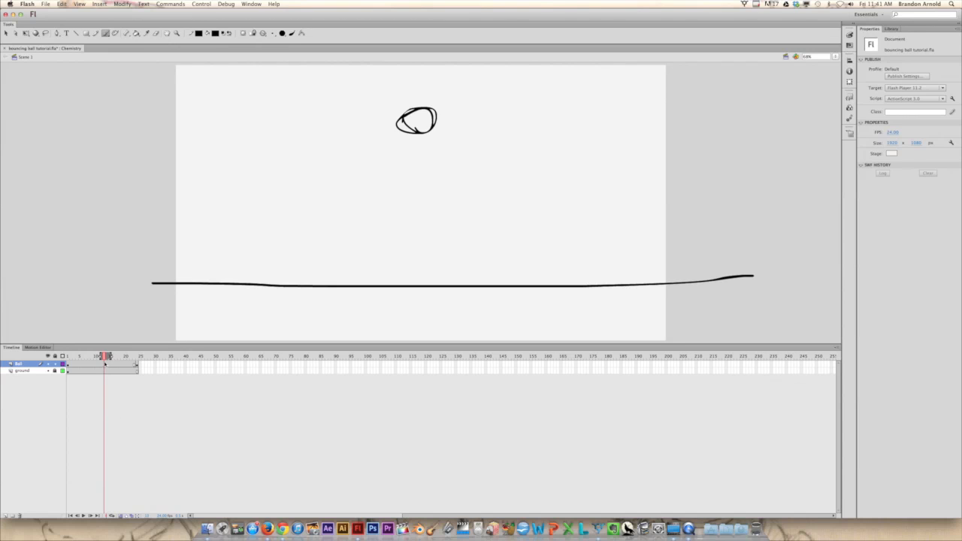
click(102, 364)
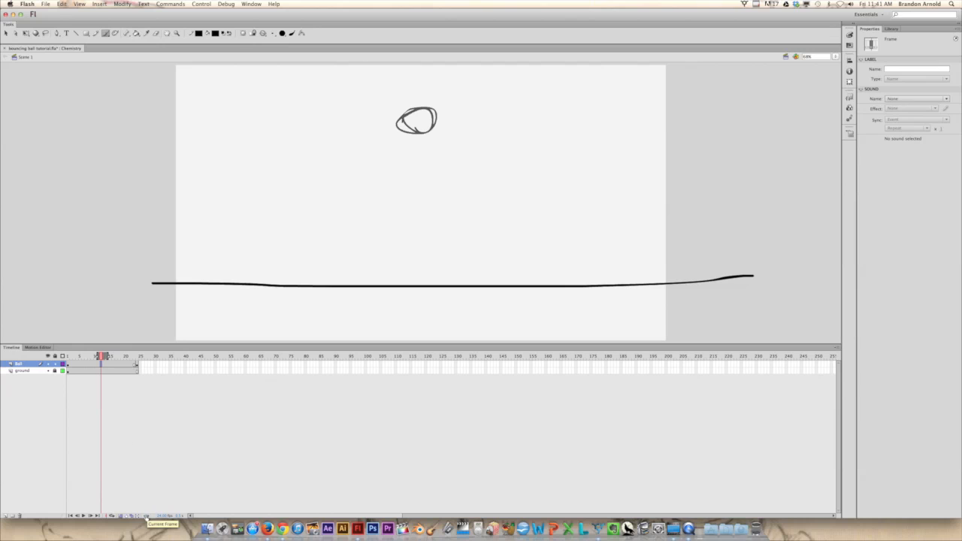
click(151, 509)
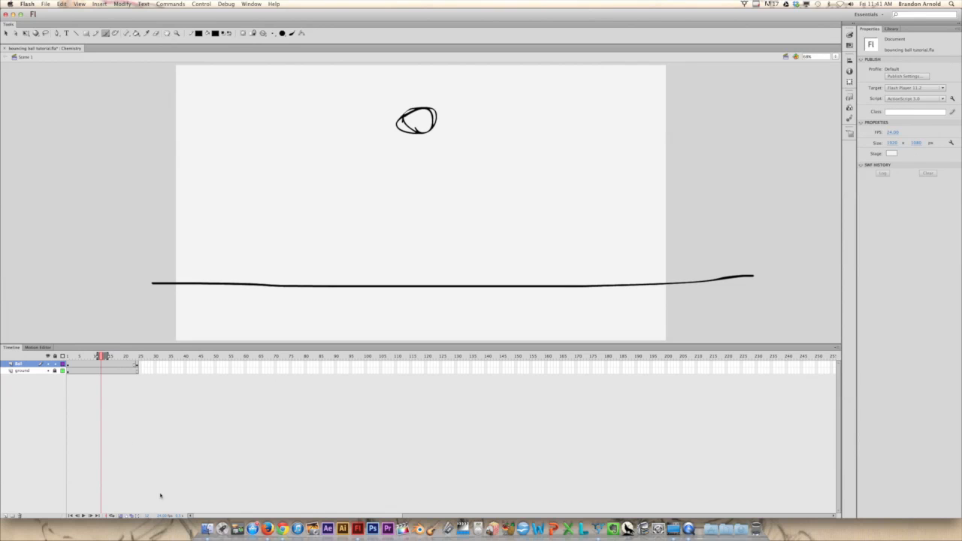
click(150, 517)
text(13)
key(Return)
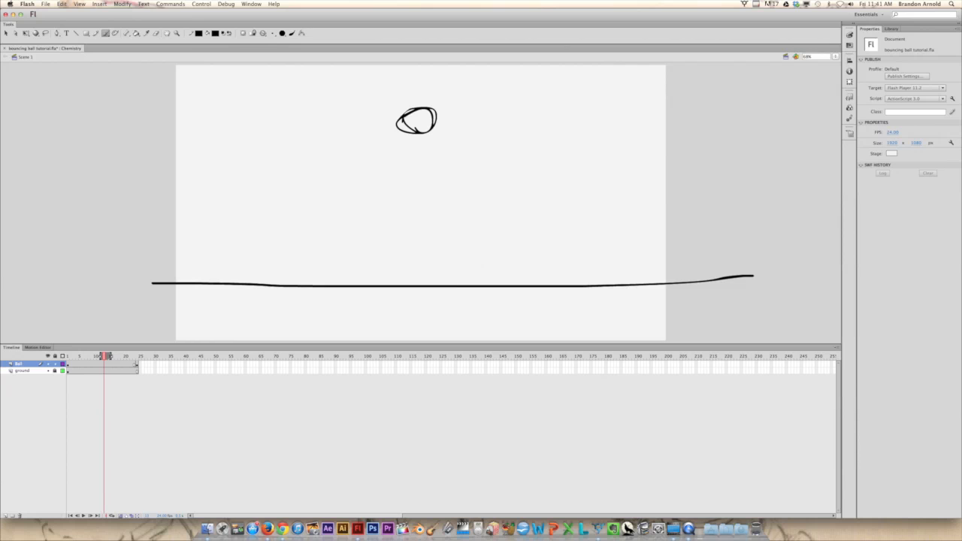
right_click(104, 366)
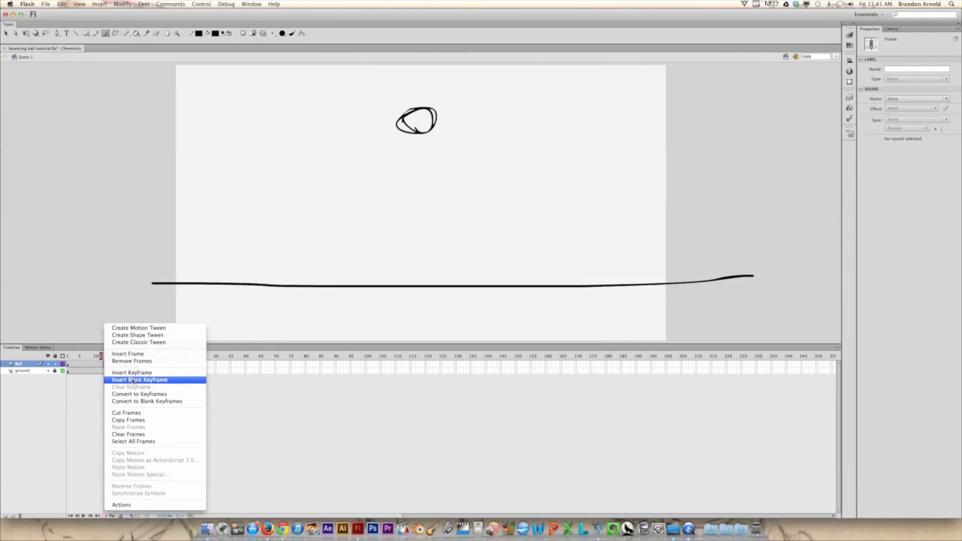
click(136, 381)
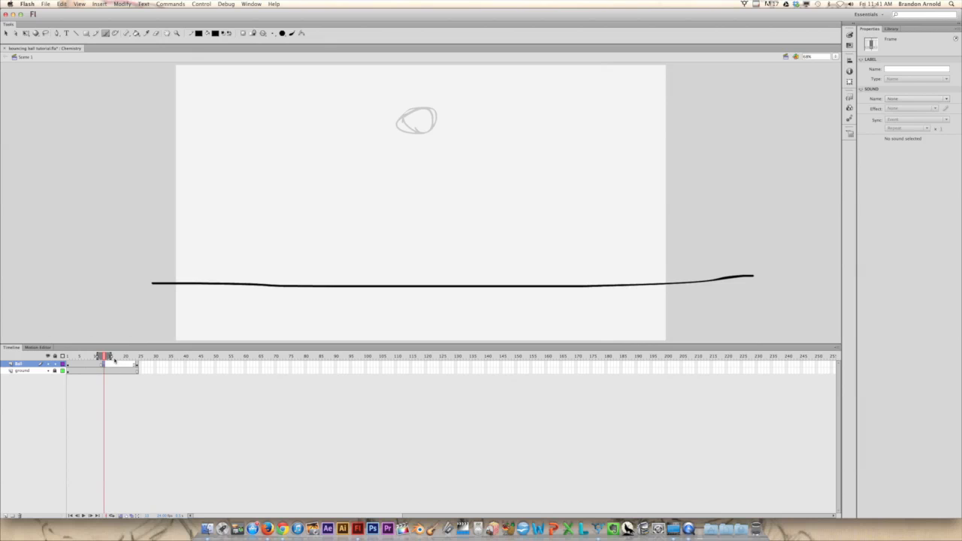
- Extend the onion skin range forward to frame 24 and brush a flattened, squashed ball resting on the ground line at frame 13
drag(110, 358, 137, 363)
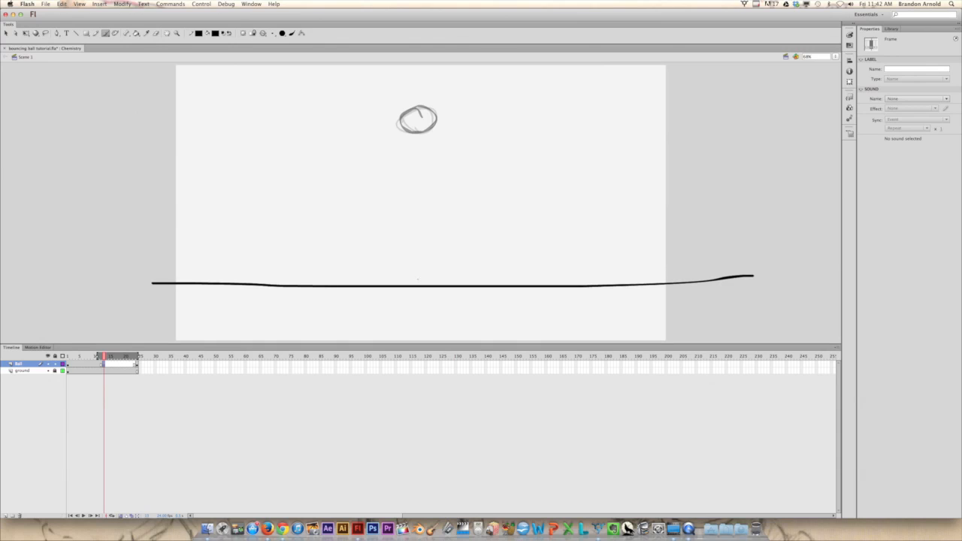
key(b)
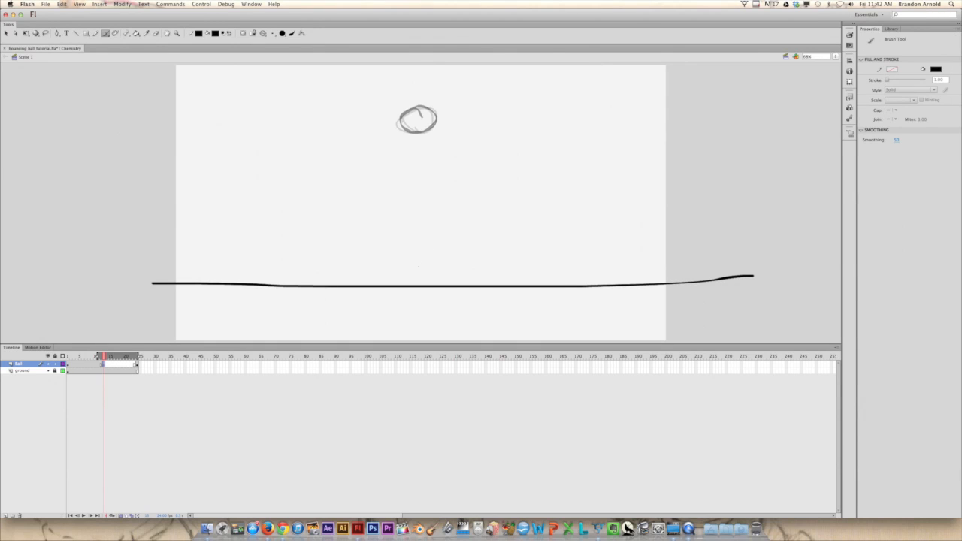
mouse_move(431, 260)
mouse_down()
mouse_move(422, 264)
mouse_move(440, 264)
mouse_up()
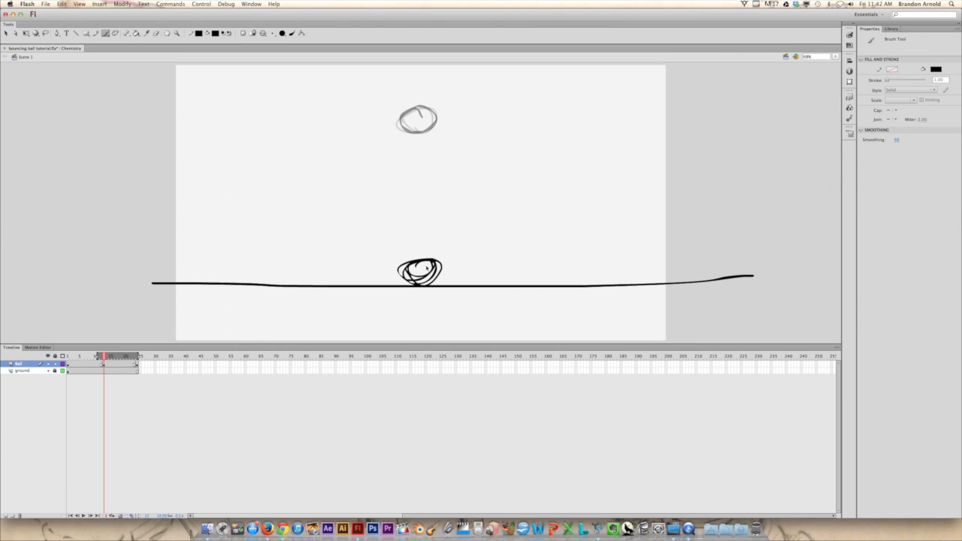
key(super+z)
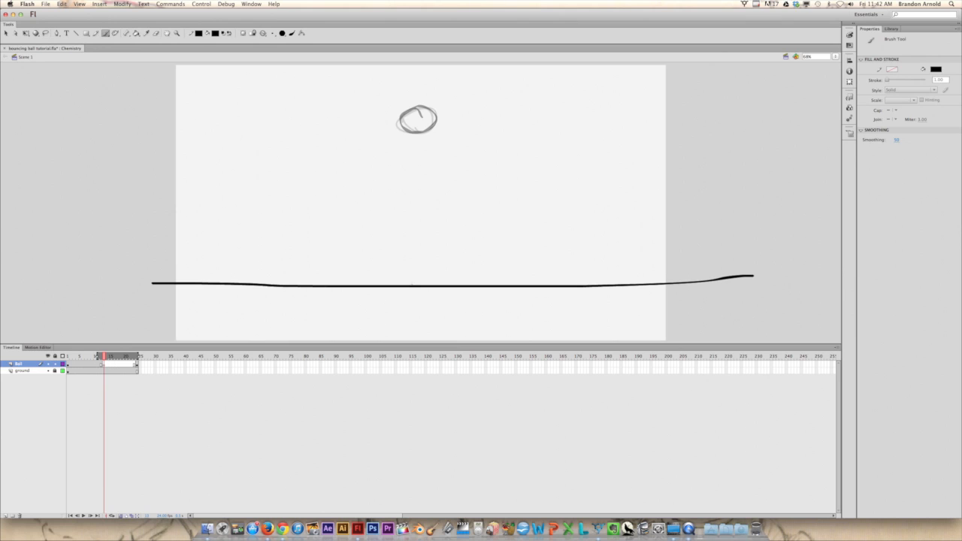
mouse_move(413, 286)
mouse_down()
mouse_move(391, 275)
mouse_move(443, 271)
mouse_move(409, 284)
mouse_move(424, 272)
mouse_move(382, 278)
mouse_up()
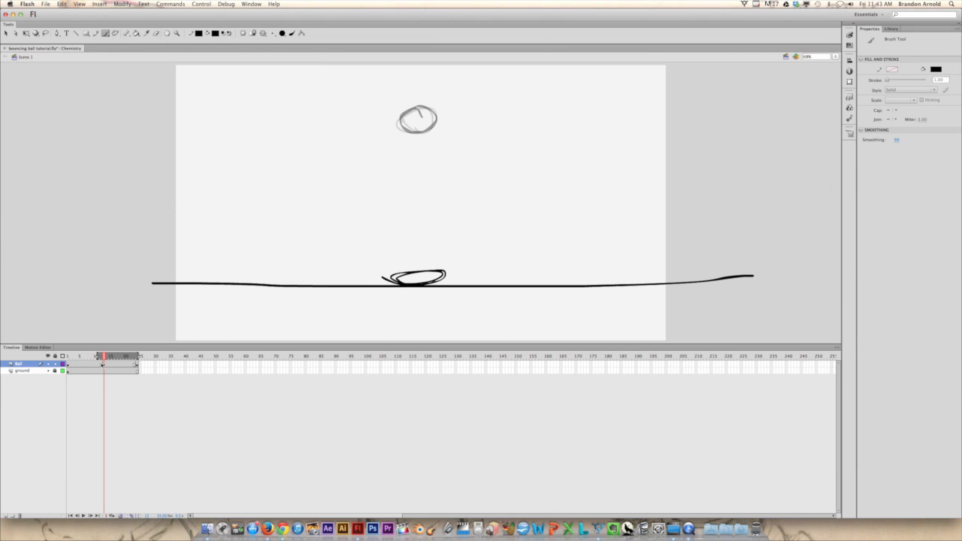
- Insert a blank keyframe at frame 12 of the Ball layer and brush a tall, vertically stretched ball reaching down to the ground line
click(102, 364)
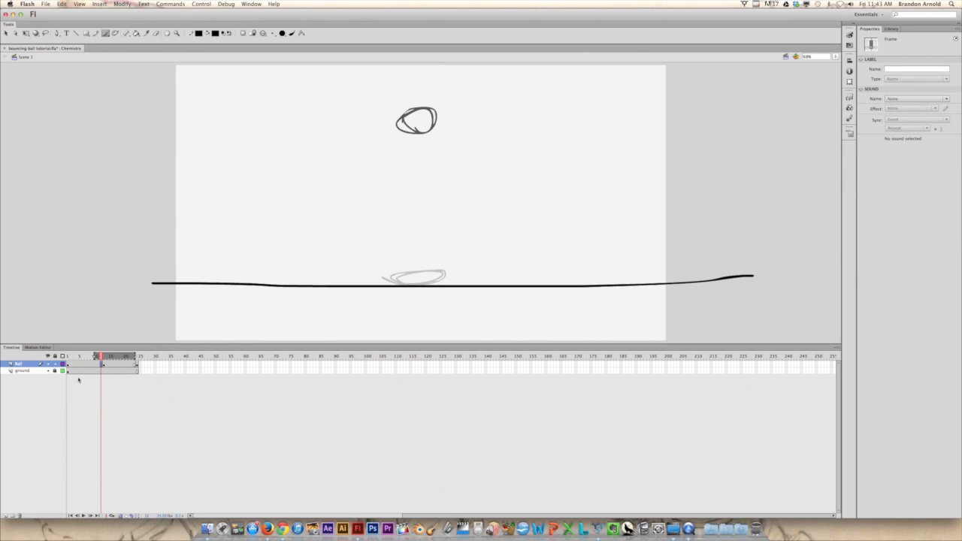
right_click(102, 366)
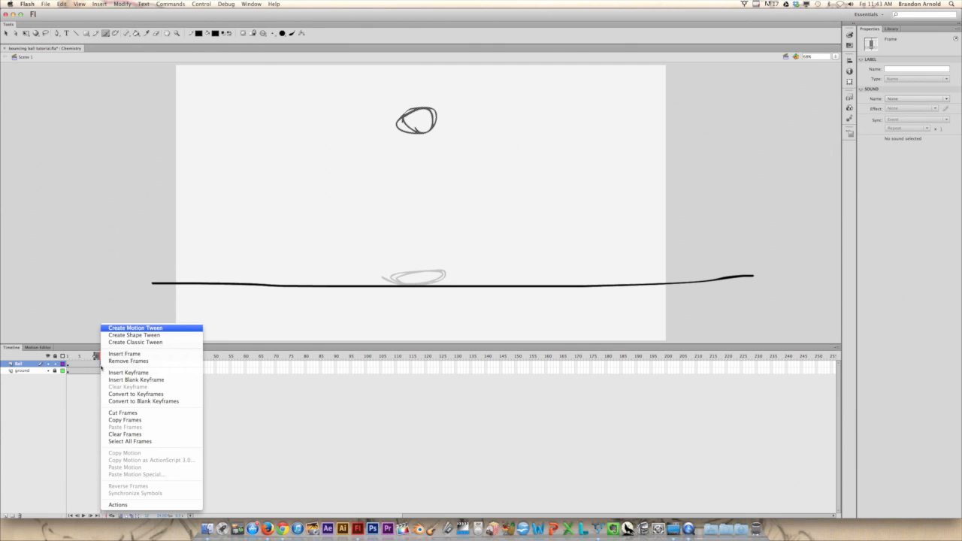
click(115, 380)
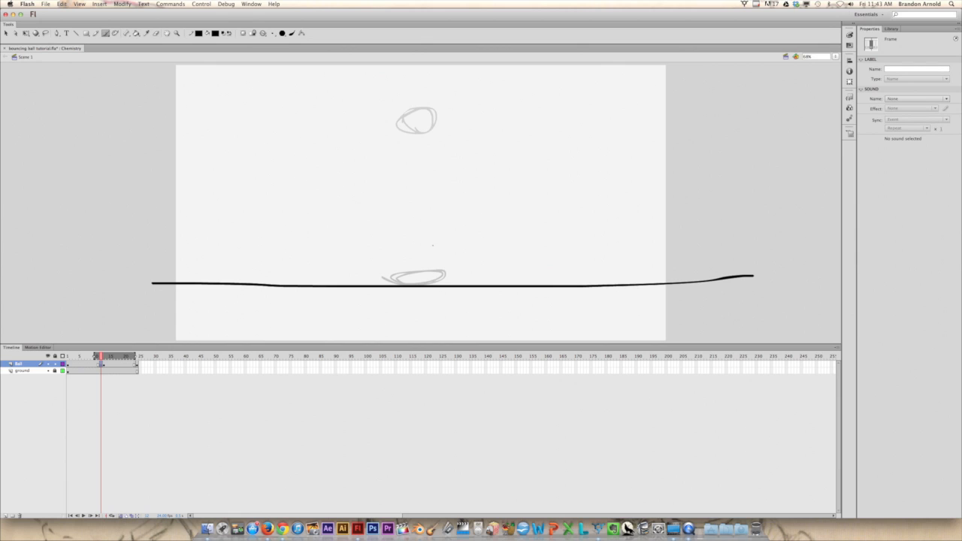
key(b)
mouse_move(417, 241)
mouse_down()
mouse_move(414, 275)
mouse_move(432, 276)
mouse_move(420, 241)
mouse_move(410, 284)
mouse_move(416, 229)
mouse_move(433, 264)
mouse_up()
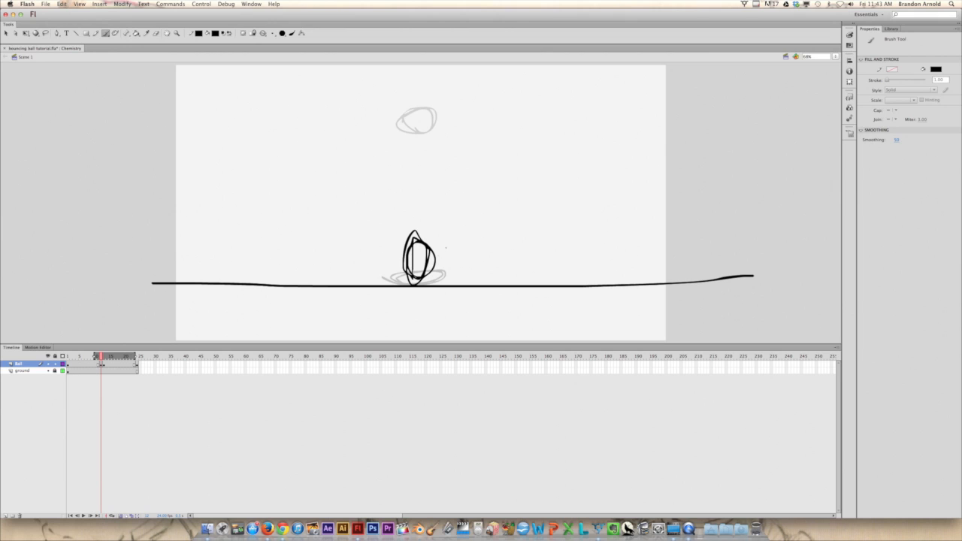
key(super+z)
mouse_move(413, 227)
mouse_down()
mouse_move(414, 264)
mouse_move(424, 248)
mouse_move(418, 233)
mouse_up()
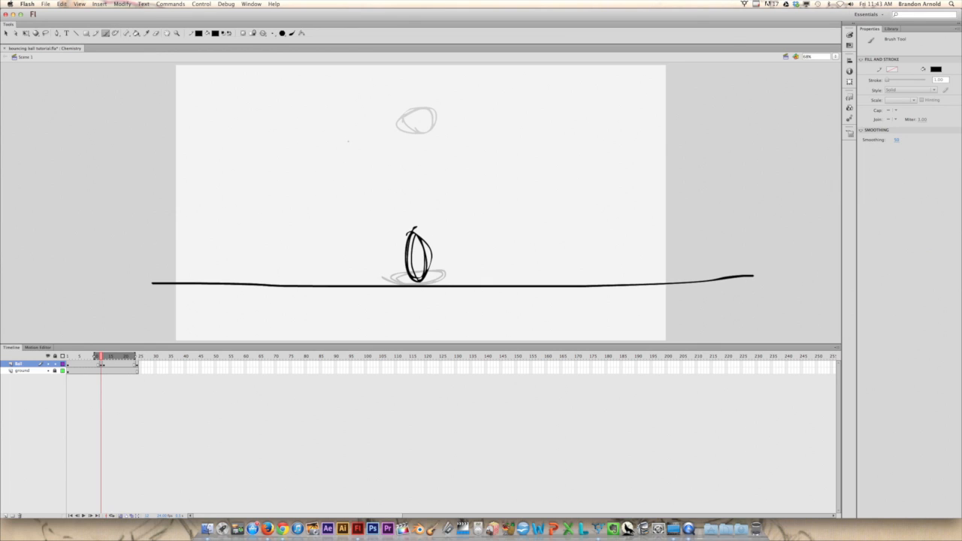
- Insert a blank keyframe at frame 14 of the Ball layer and set the onion skin range to start at frame 12
click(108, 365)
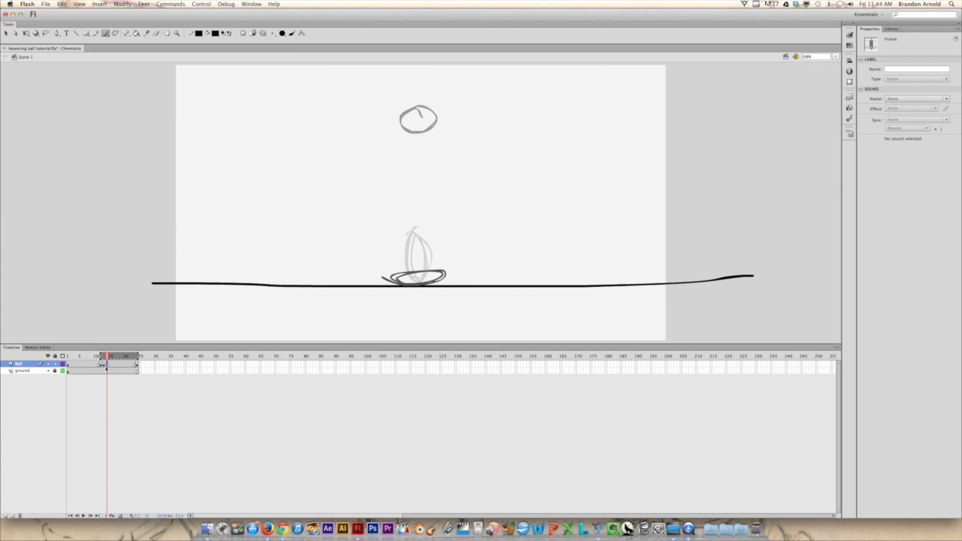
right_click(108, 364)
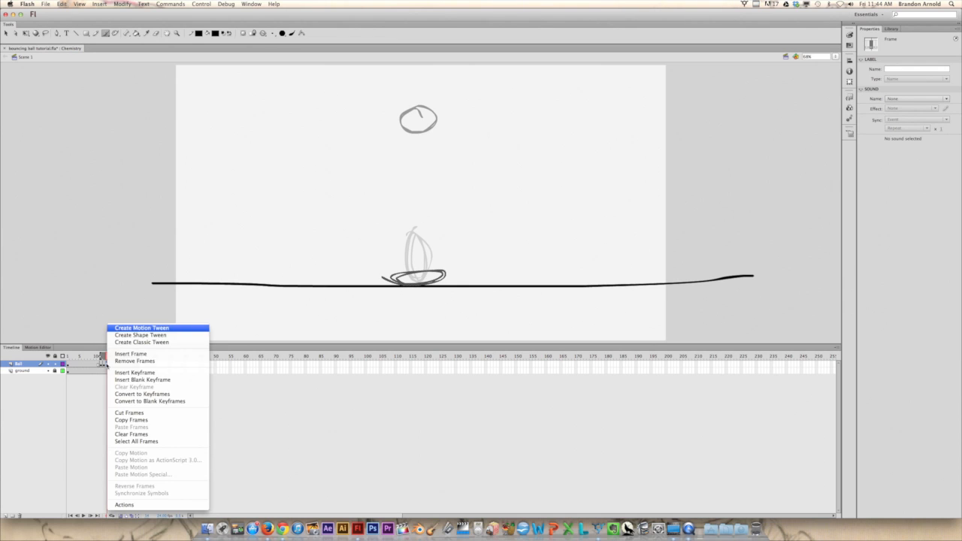
click(135, 380)
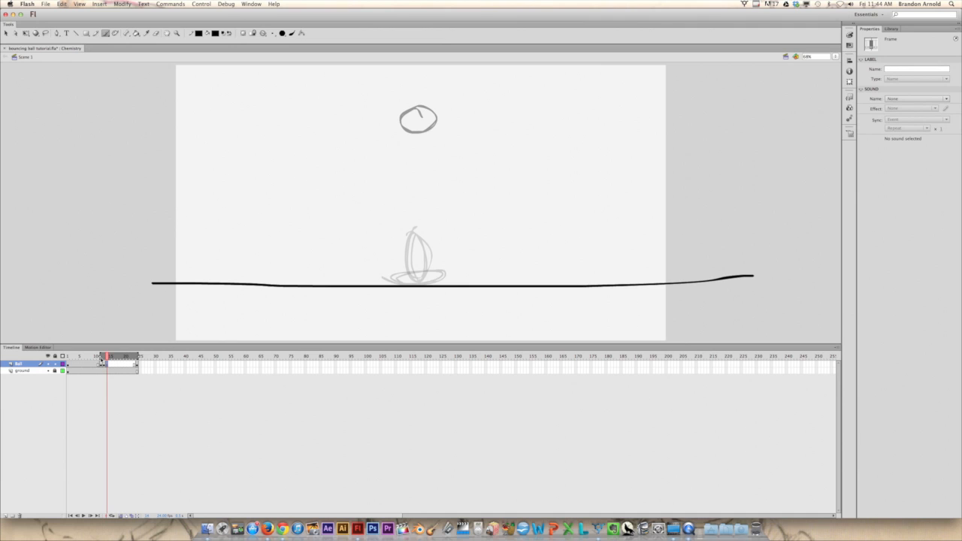
mouse_move(102, 359)
mouse_down()
mouse_move(82, 358)
mouse_move(129, 350)
mouse_up()
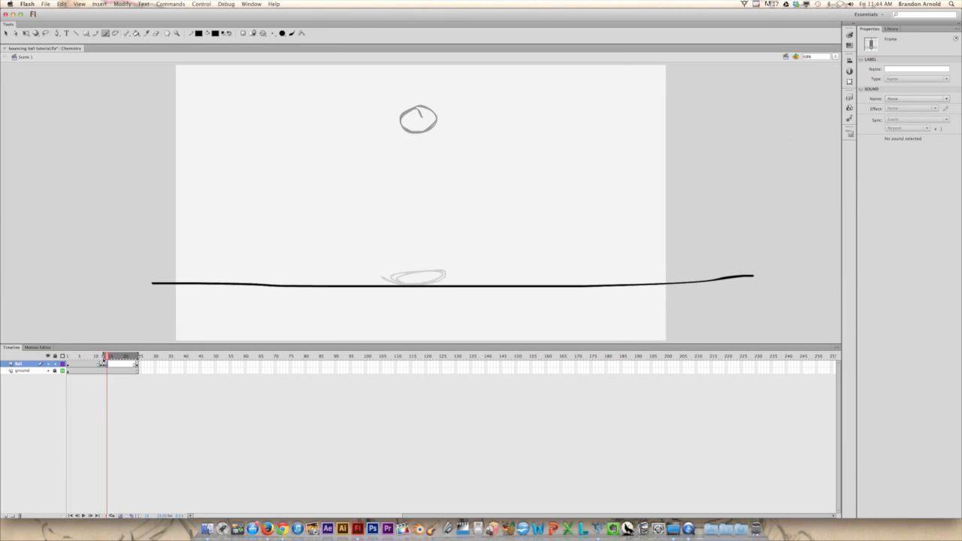
drag(103, 358, 100, 359)
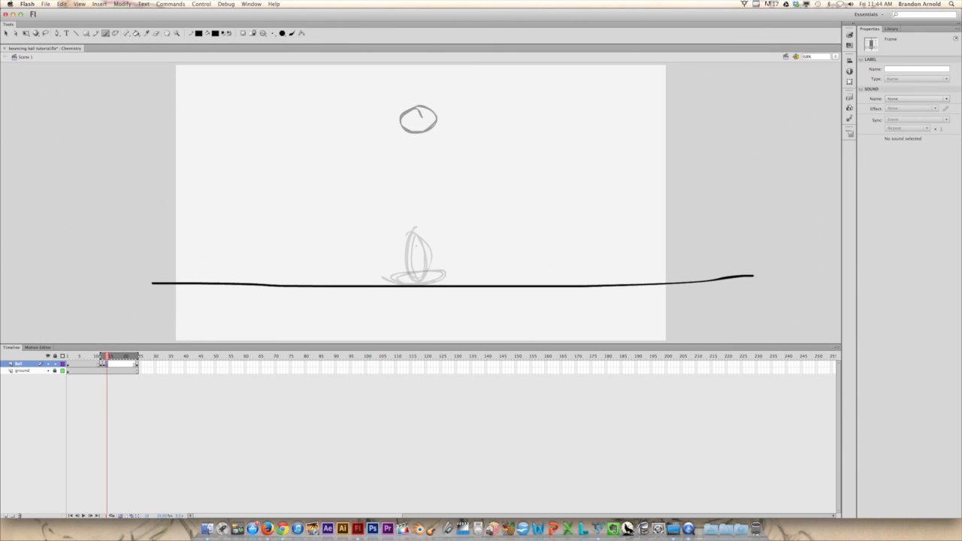
- Brush a stretched ball at frame 14 over the onion-skinned stretched drawing from frame 12, and return to the early frames
key(b)
drag(414, 227, 419, 280)
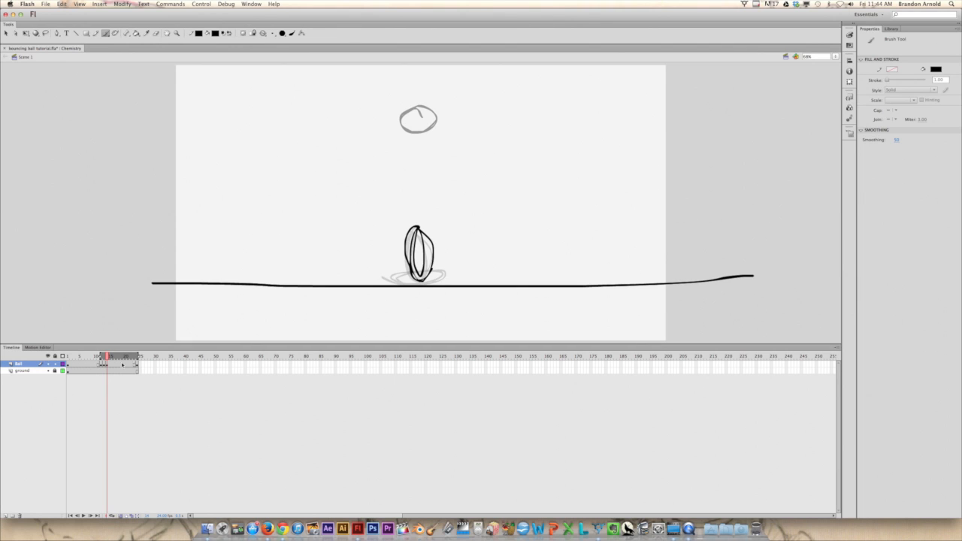
click(83, 356)
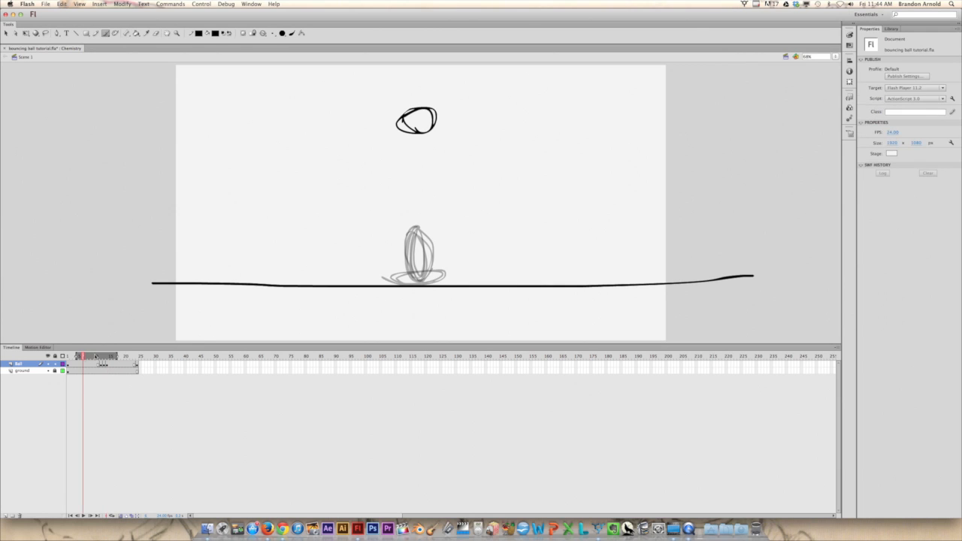